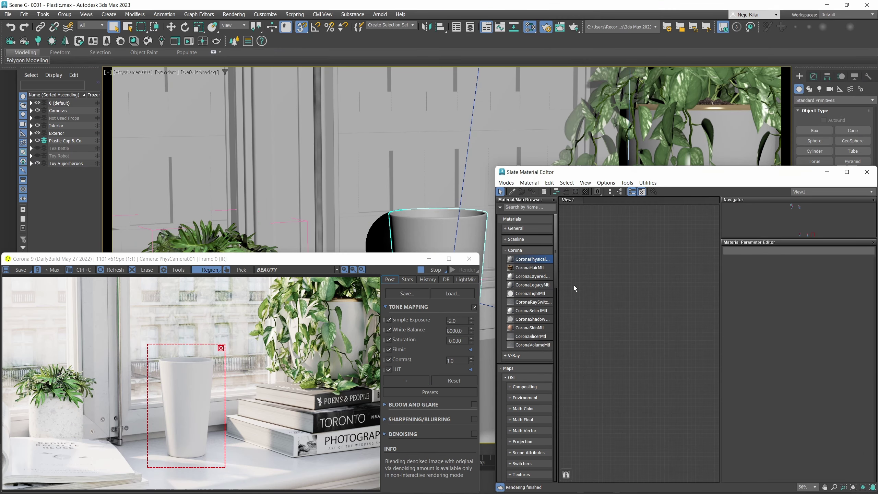
Add a CoronaPhysicalMtl node to View1, wire it to the cup, and show its parameters.
{"action": "left_click_drag", "start_coordinate": [524, 259], "coordinate": [638, 262]}
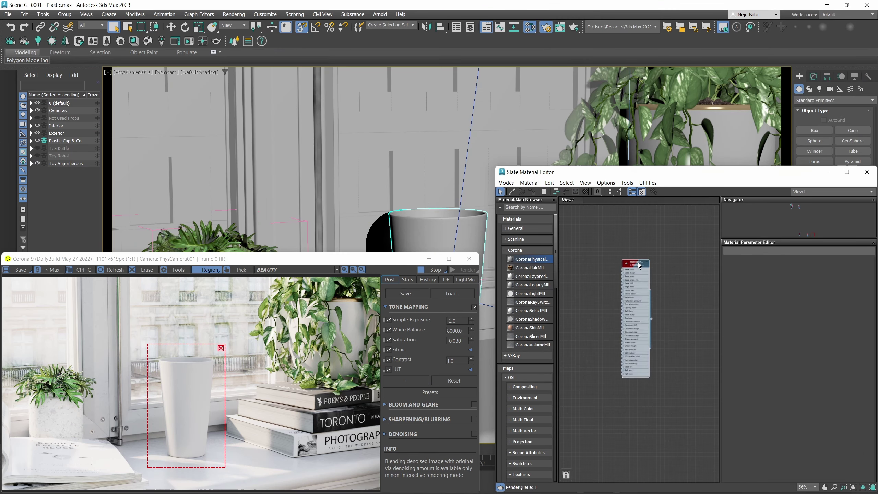
{"action": "left_click_drag", "start_coordinate": [652, 320], "coordinate": [546, 236]}
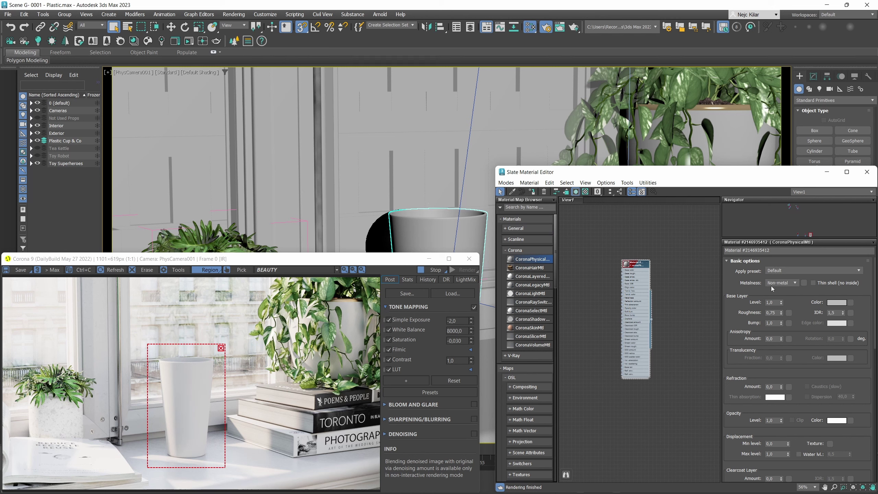
{"action": "mouse_move", "coordinate": [774, 287]}
Under Media options, set Subsurface Scattering Amount to 1.0 and Radius to 10.
{"action": "scroll", "coordinate": [759, 423], "scroll_direction": "down", "scroll_amount": 5}
{"action": "left_click", "coordinate": [755, 419]}
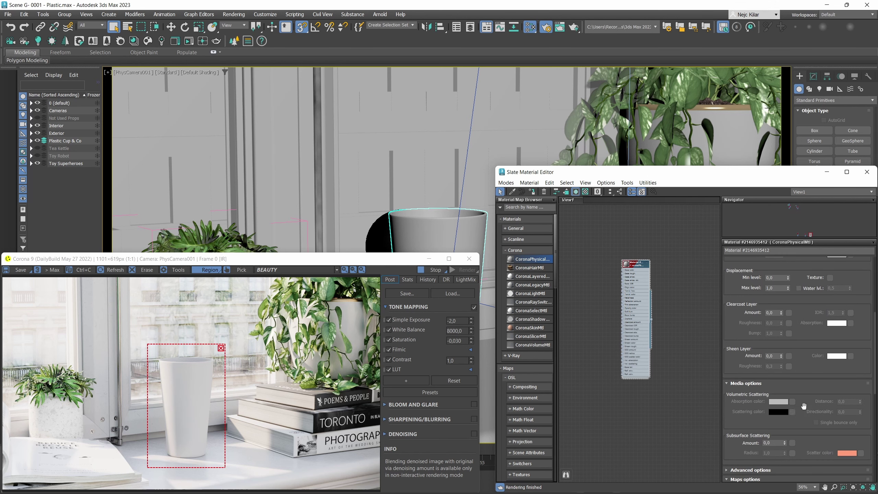
{"action": "left_click_drag", "start_coordinate": [785, 444], "coordinate": [756, 456]}
{"action": "type", "text": "10"}
{"action": "key", "text": "Return"}
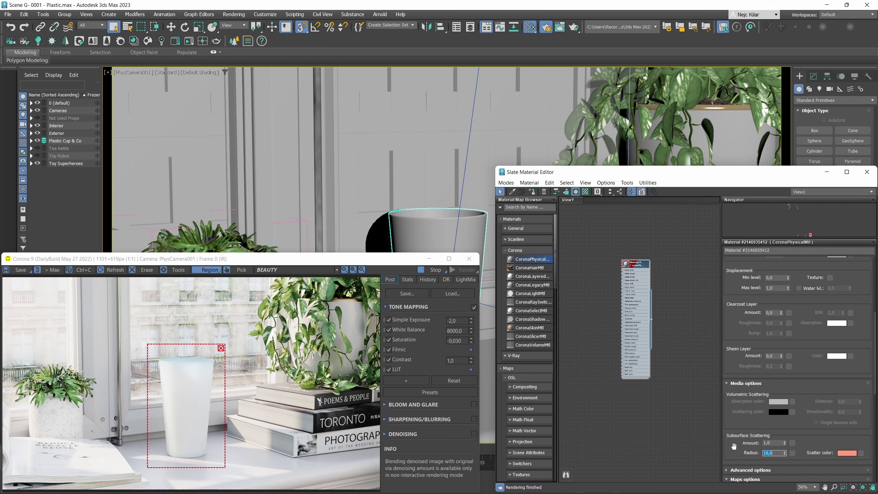
Reset the SSS Amount to 0, set Refraction Amount to 1.0, and inspect the cup render.
{"action": "right_click", "coordinate": [784, 445]}
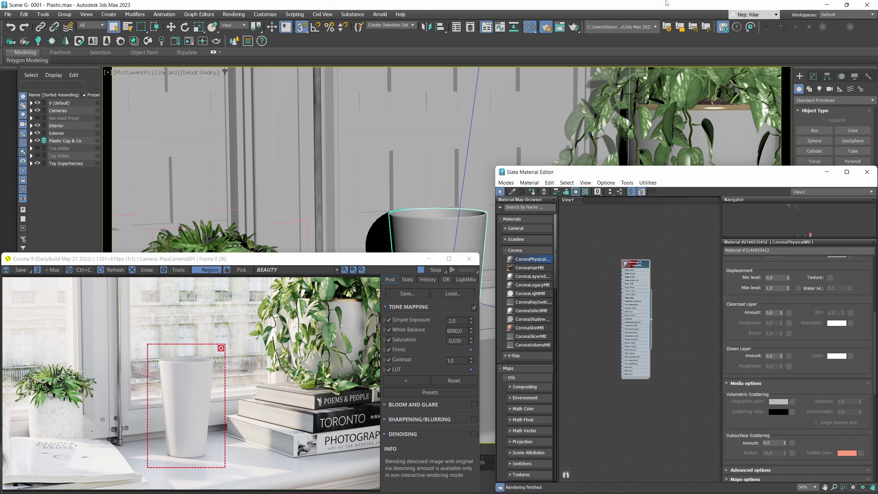
{"action": "left_click_drag", "start_coordinate": [800, 298], "coordinate": [801, 338]}
{"action": "scroll", "coordinate": [801, 338], "scroll_direction": "up", "scroll_amount": 4}
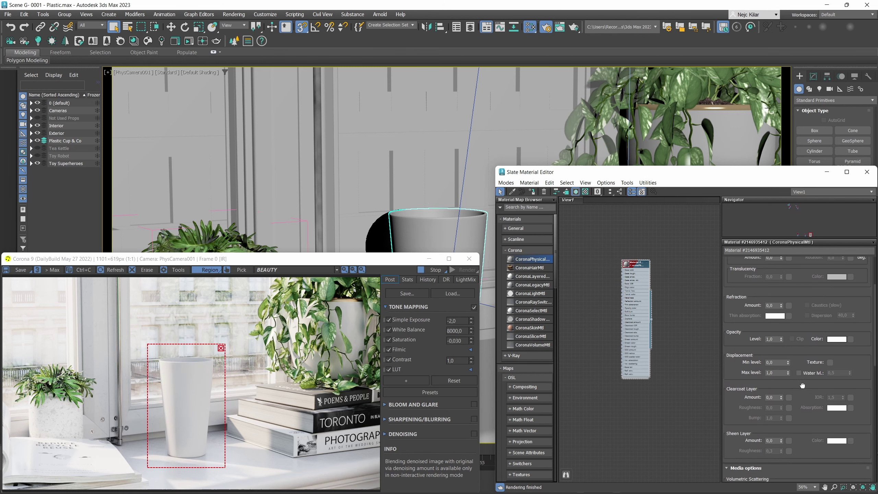
{"action": "left_click_drag", "start_coordinate": [782, 321], "coordinate": [784, 302]}
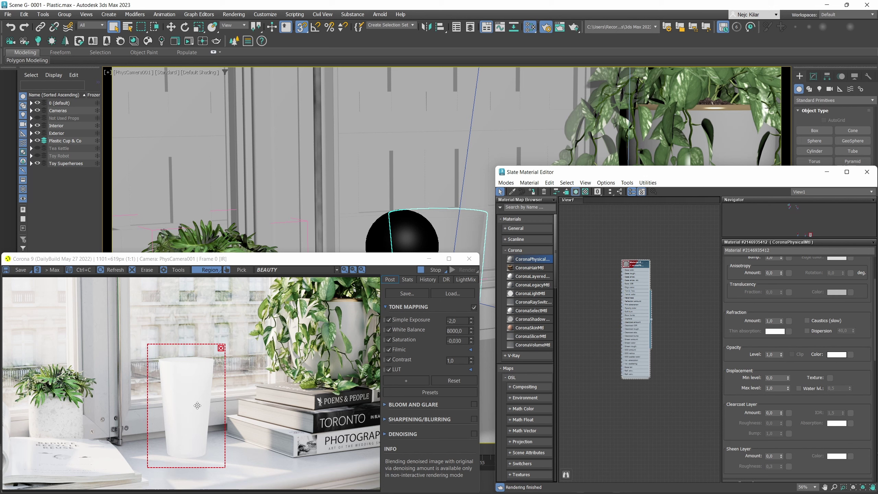
{"action": "scroll", "coordinate": [193, 401], "scroll_direction": "up", "scroll_amount": 1}
{"action": "mouse_move", "coordinate": [200, 363]}
{"action": "left_mouse_down"}
{"action": "mouse_move", "coordinate": [210, 316]}
{"action": "mouse_move", "coordinate": [213, 369]}
{"action": "left_mouse_up"}
{"action": "scroll", "coordinate": [212, 368], "scroll_direction": "down", "scroll_amount": 1}
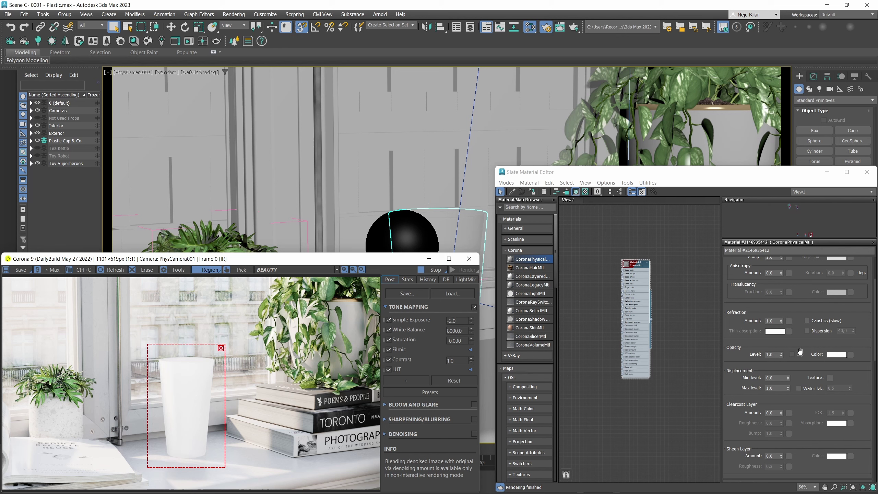
{"action": "scroll", "coordinate": [794, 339], "scroll_direction": "up", "scroll_amount": 2}
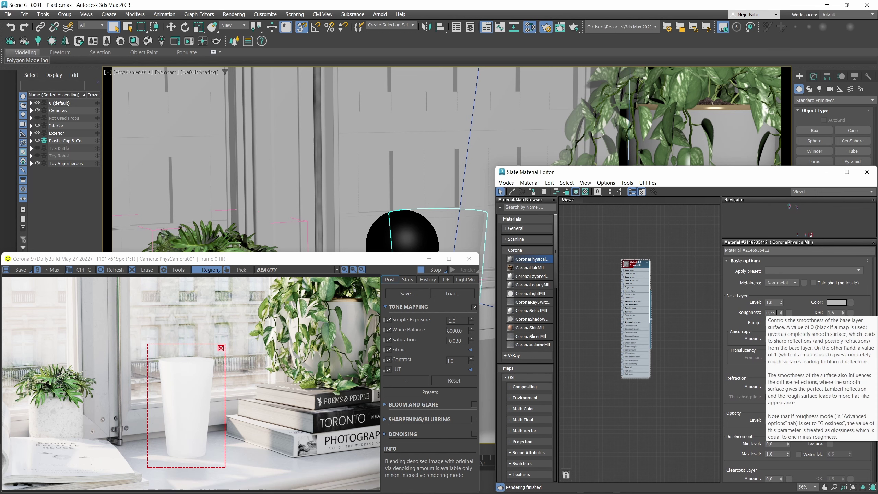
Change the Base Layer Roughness to 0.6, then lower it further to 0.4.
{"action": "left_click", "coordinate": [777, 313]}
{"action": "key", "text": "BackSpace"}
{"action": "key", "text": "BackSpace"}
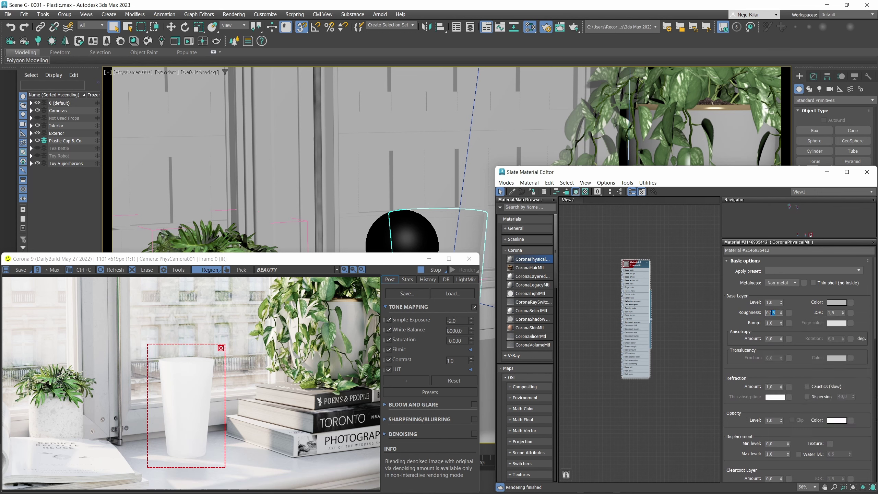
{"action": "type", "text": "6"}
{"action": "key", "text": "Return"}
{"action": "left_click", "coordinate": [772, 313]}
{"action": "key", "text": "BackSpace"}
{"action": "type", "text": "4"}
{"action": "key", "text": "Return"}
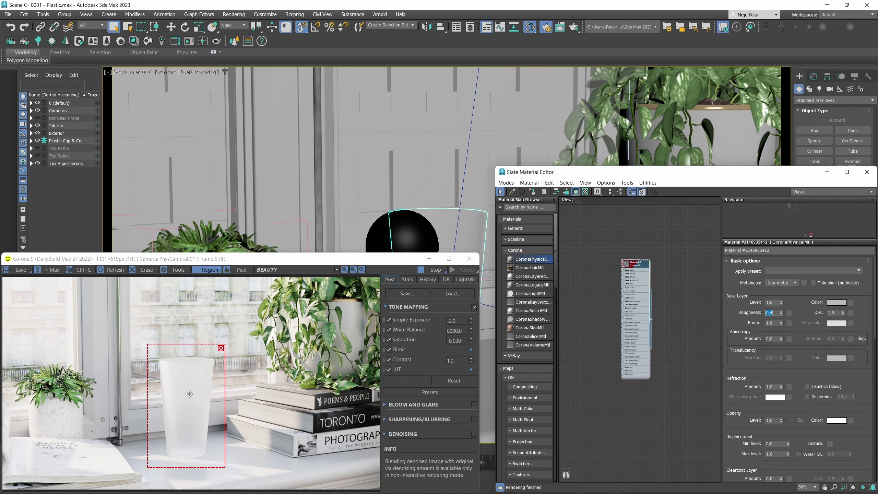
Set the Base Layer Color to saturated red BA0000.
{"action": "left_click", "coordinate": [836, 303]}
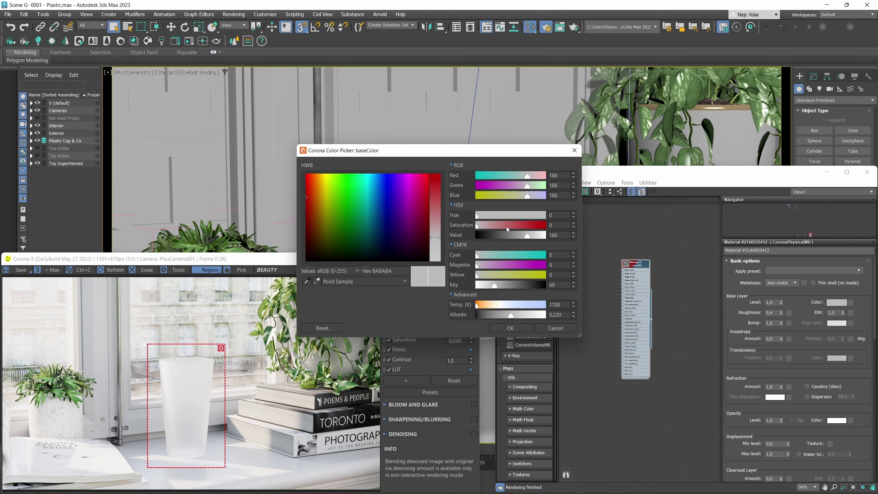
{"action": "left_click_drag", "start_coordinate": [506, 226], "coordinate": [546, 225]}
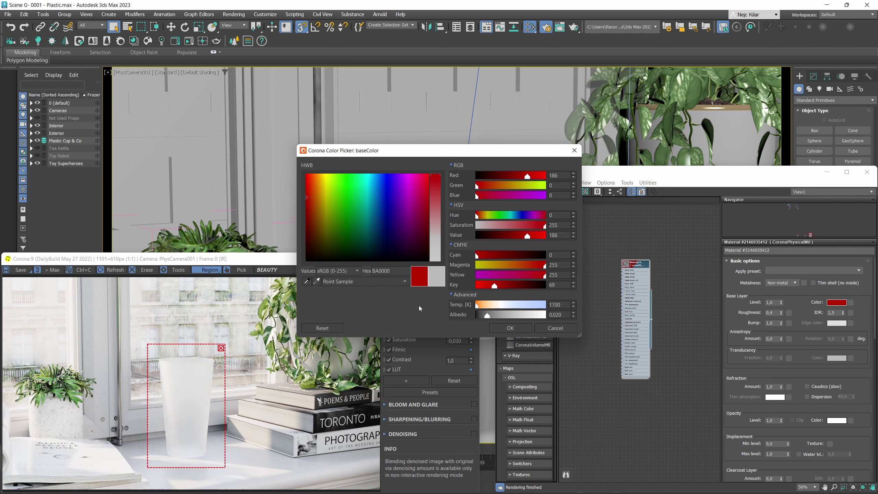
{"action": "left_click", "coordinate": [510, 328]}
Pick an olive green, 6A8204, as the volumetric absorption colour.
{"action": "scroll", "coordinate": [808, 420], "scroll_direction": "down", "scroll_amount": 5}
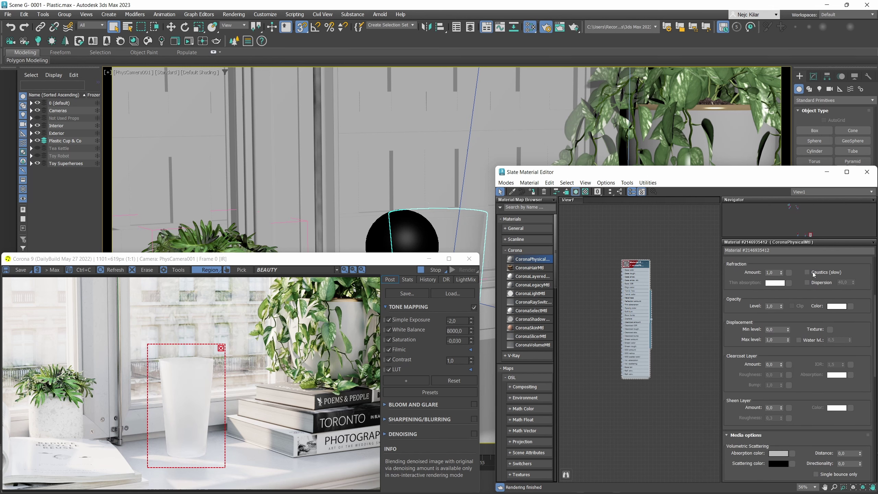
{"action": "scroll", "coordinate": [808, 421], "scroll_direction": "down", "scroll_amount": 3}
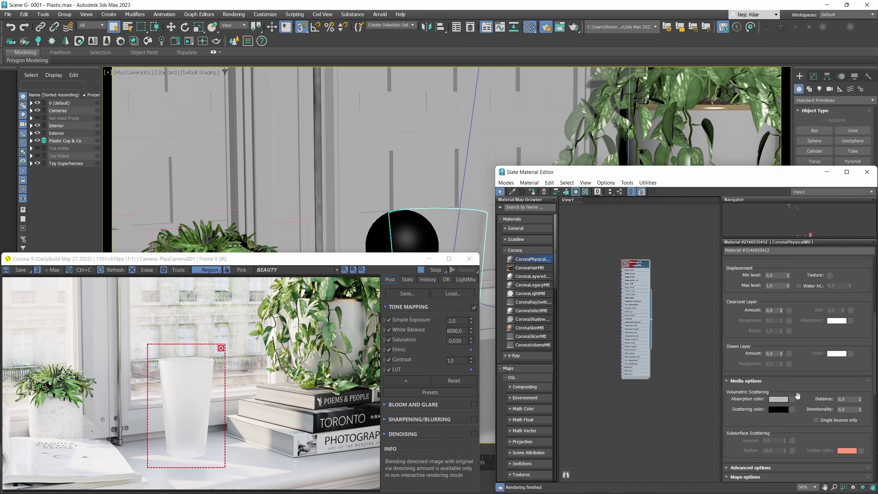
{"action": "left_click", "coordinate": [778, 399]}
{"action": "scroll", "coordinate": [797, 396], "scroll_direction": "down", "scroll_amount": 1}
{"action": "left_click", "coordinate": [331, 216]}
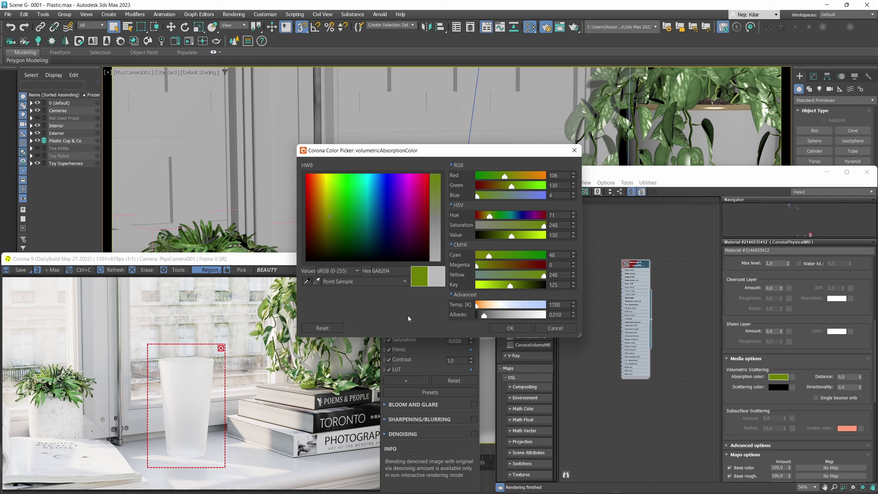
Accept the green absorption colour and set Volumetric Scattering Distance to 3, then 2.
{"action": "left_click", "coordinate": [510, 328]}
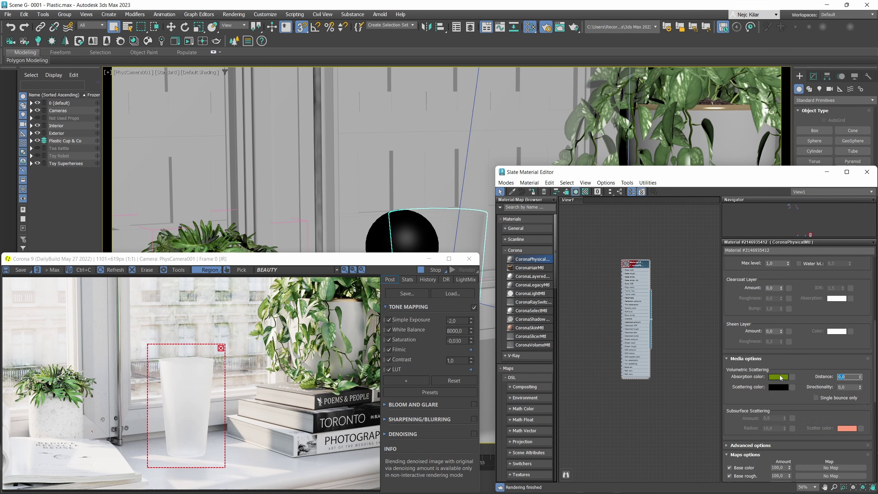
{"action": "type", "text": "3"}
{"action": "key", "text": "Return"}
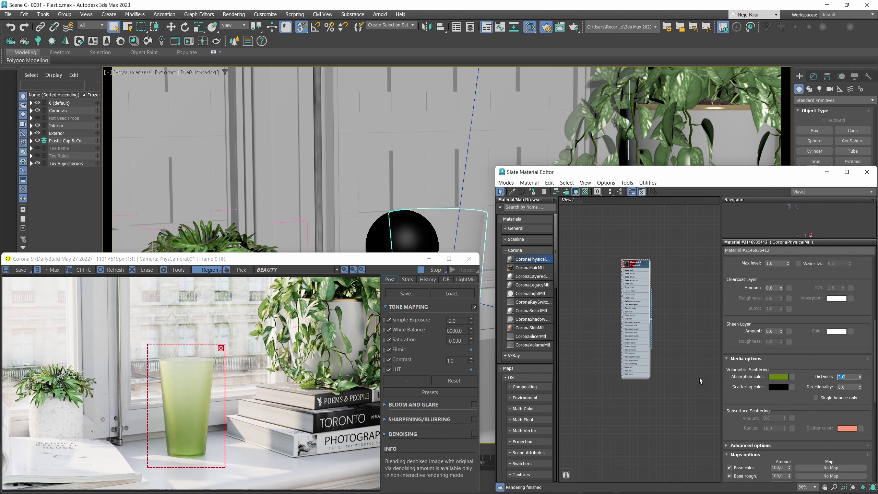
{"action": "type", "text": "2"}
{"action": "key", "text": "Return"}
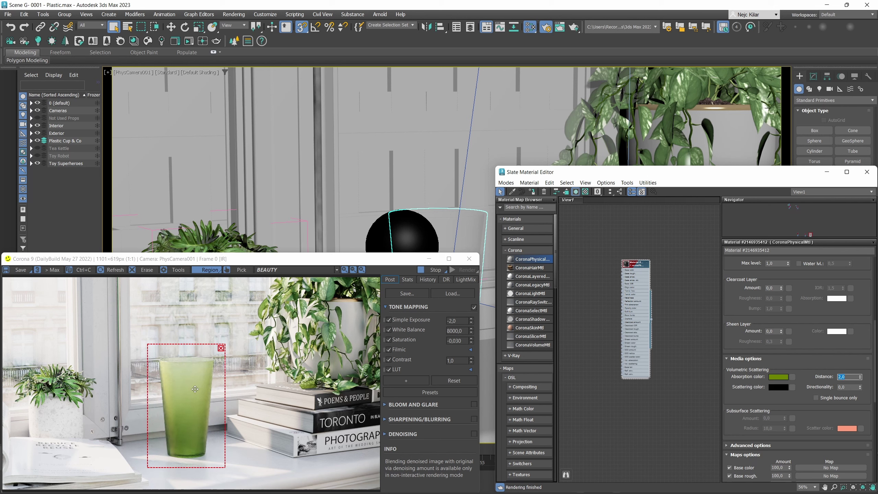
Shorten the Volumetric Scattering Distance further to 1, then 0,8.
{"action": "type", "text": "1"}
{"action": "key", "text": "Return"}
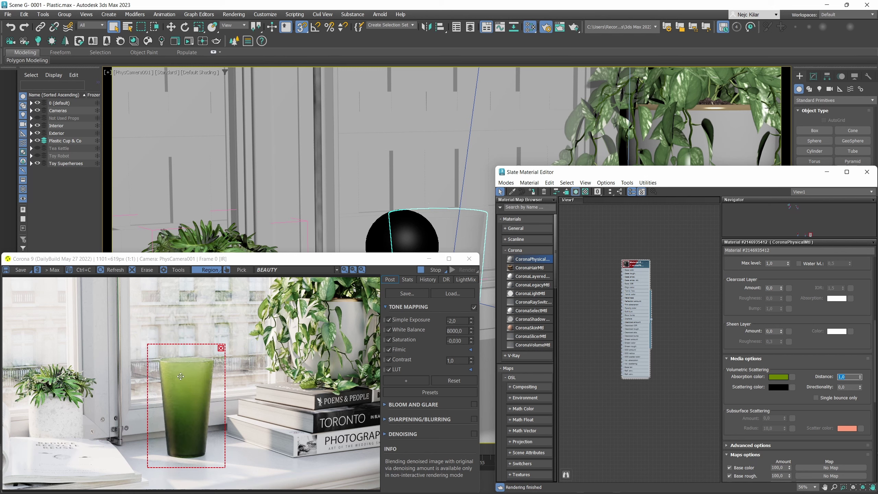
{"action": "type", "text": "0,8"}
{"action": "key", "text": "Return"}
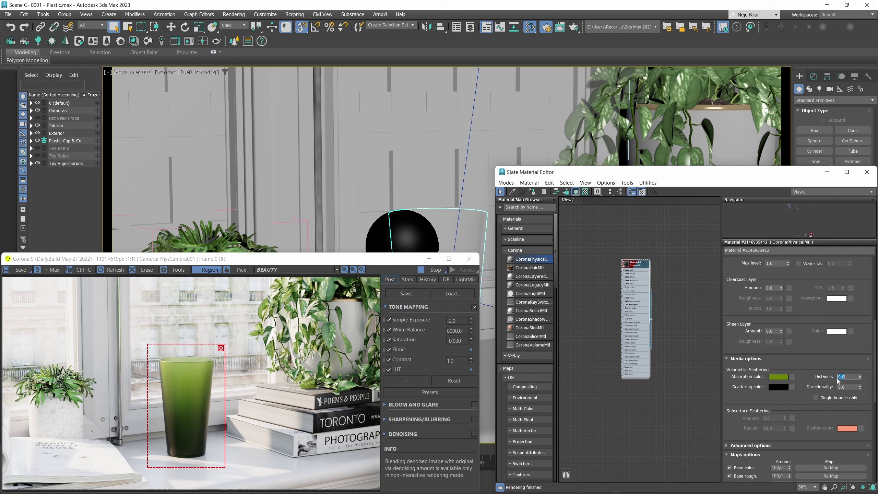
Copy the olive green Absorption color onto the Scattering color swatch.
{"action": "mouse_move", "coordinate": [806, 377]}
{"action": "mouse_move", "coordinate": [780, 379]}
{"action": "left_click_drag", "start_coordinate": [777, 387], "coordinate": [777, 387]}
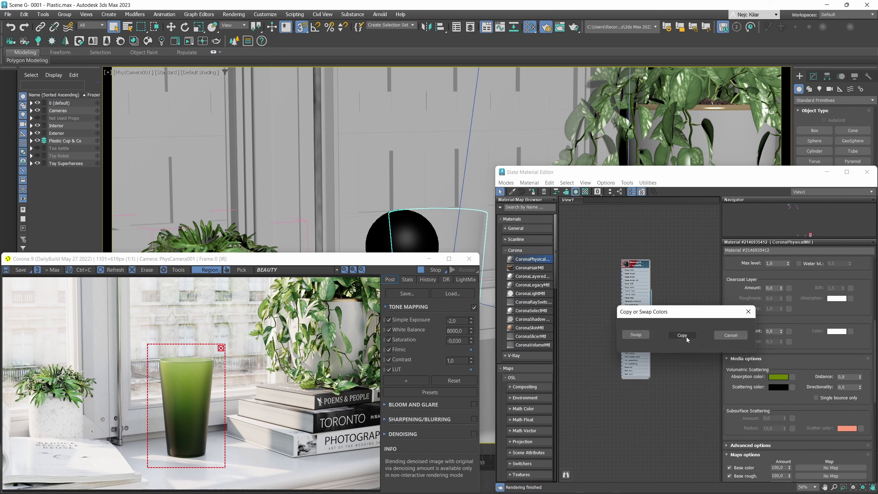
{"action": "left_click", "coordinate": [682, 335]}
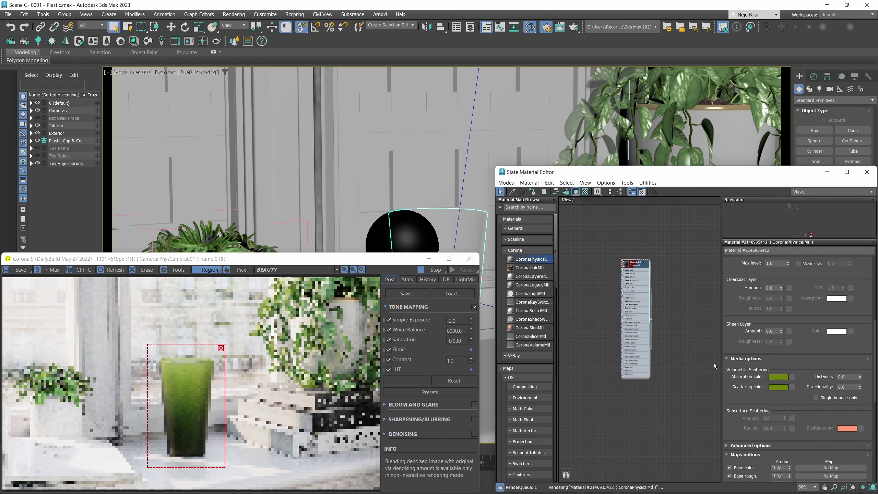
Set the Scattering color to hue 79 and value 160, giving hex 6DA000.
{"action": "left_click", "coordinate": [779, 387]}
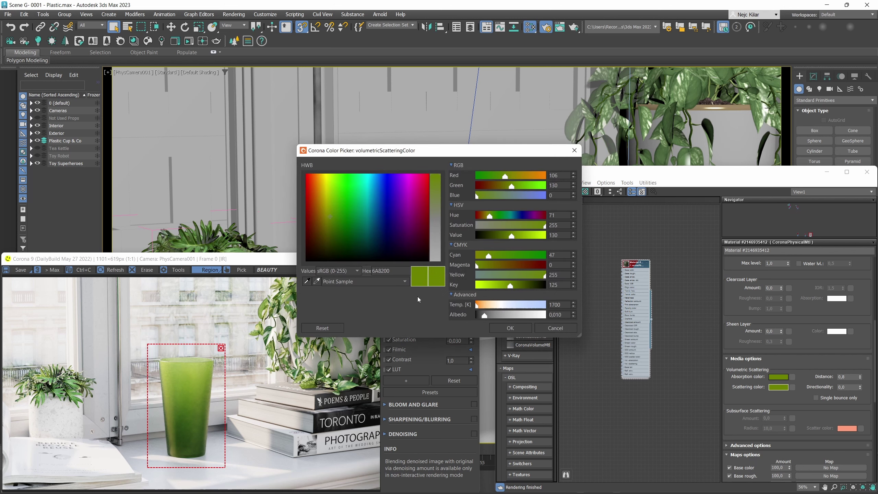
{"action": "left_click_drag", "start_coordinate": [372, 154], "coordinate": [477, 175]}
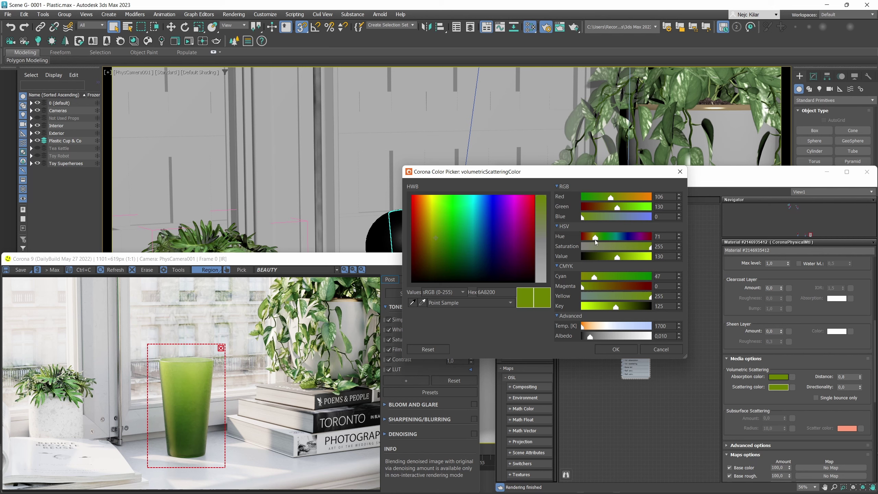
{"action": "left_click_drag", "start_coordinate": [596, 240], "coordinate": [597, 240]}
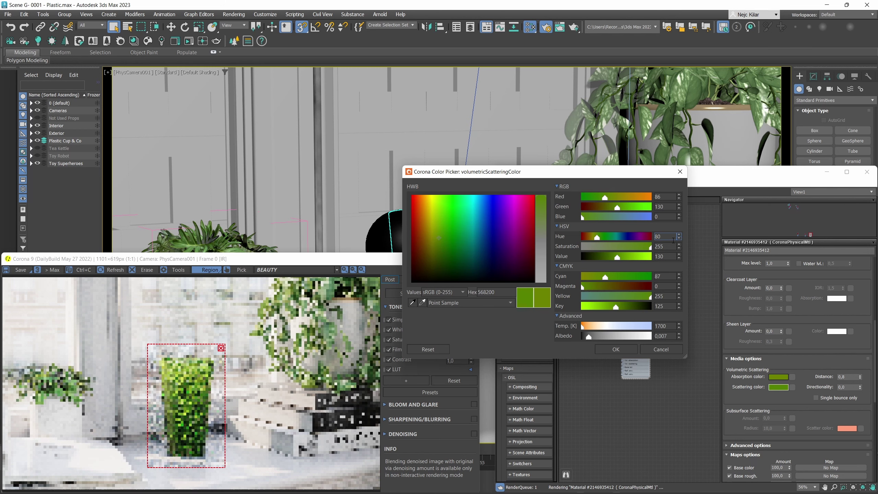
{"action": "left_click", "coordinate": [678, 235]}
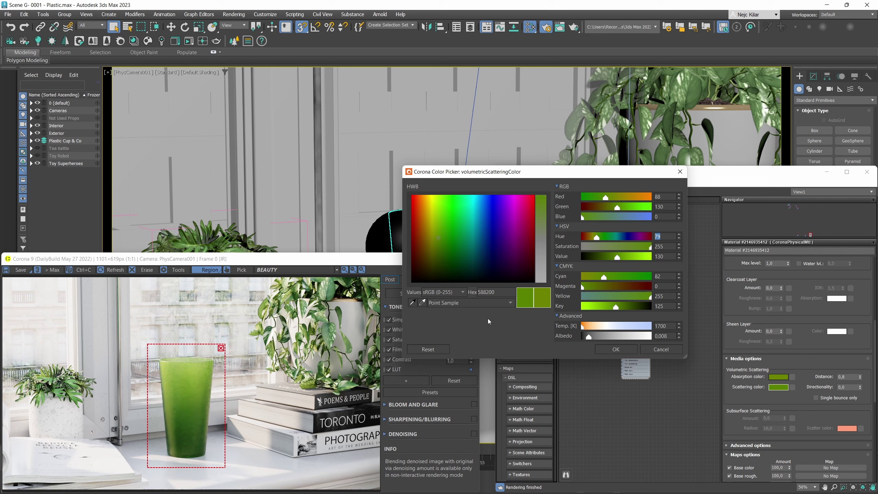
{"action": "left_click_drag", "start_coordinate": [617, 257], "coordinate": [627, 262]}
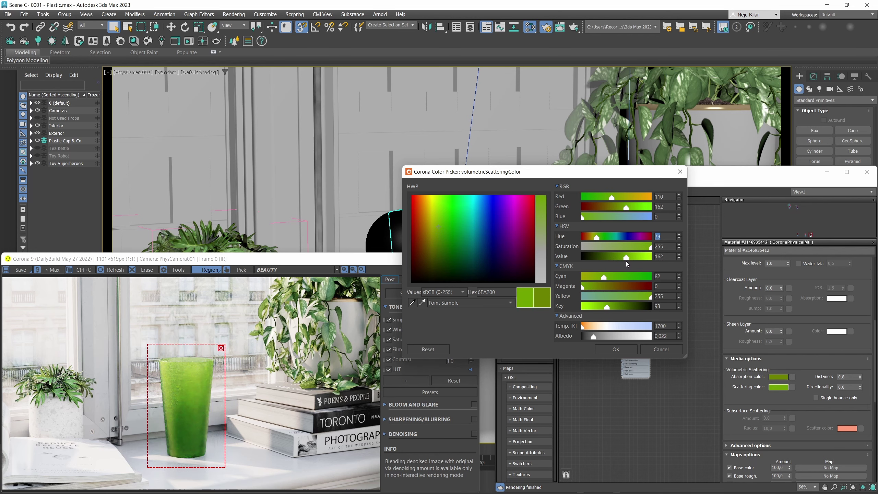
{"action": "double_click", "coordinate": [679, 258]}
{"action": "left_click", "coordinate": [615, 349]}
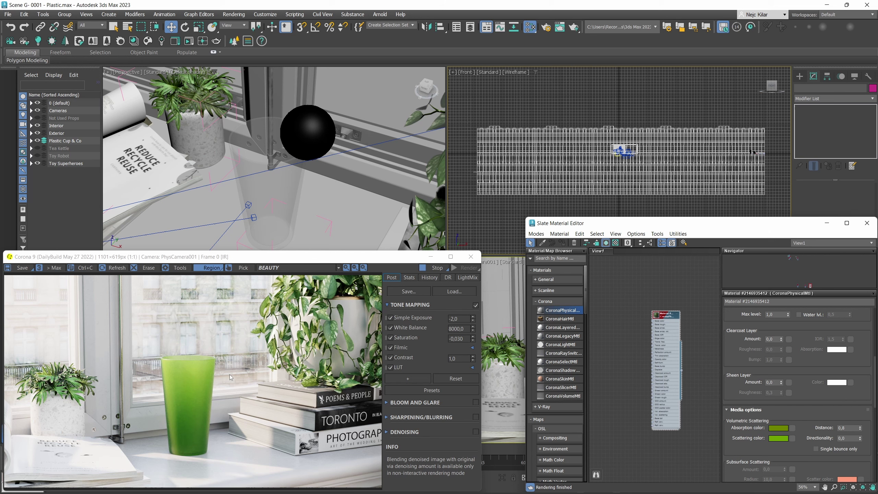
Switch the viewport to PhysCamera003 and draw a render region around the cup.
{"action": "left_click", "coordinate": [491, 262]}
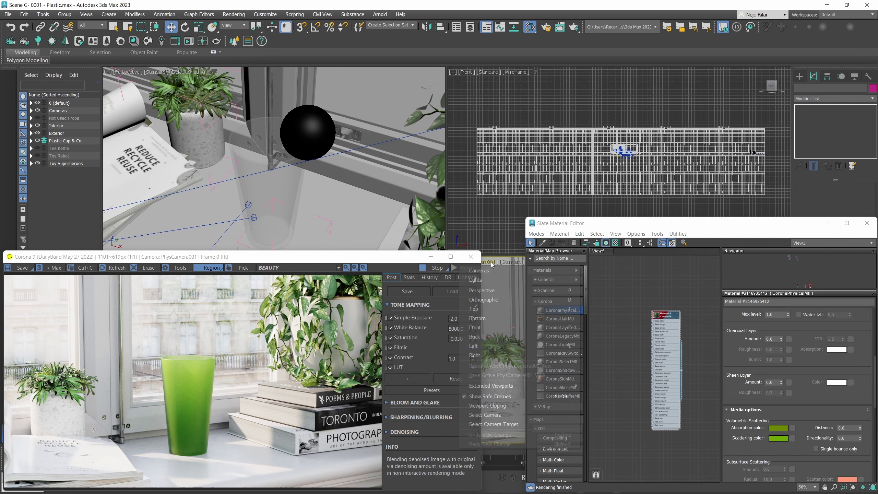
{"action": "mouse_move", "coordinate": [504, 270]}
{"action": "left_click", "coordinate": [606, 289]}
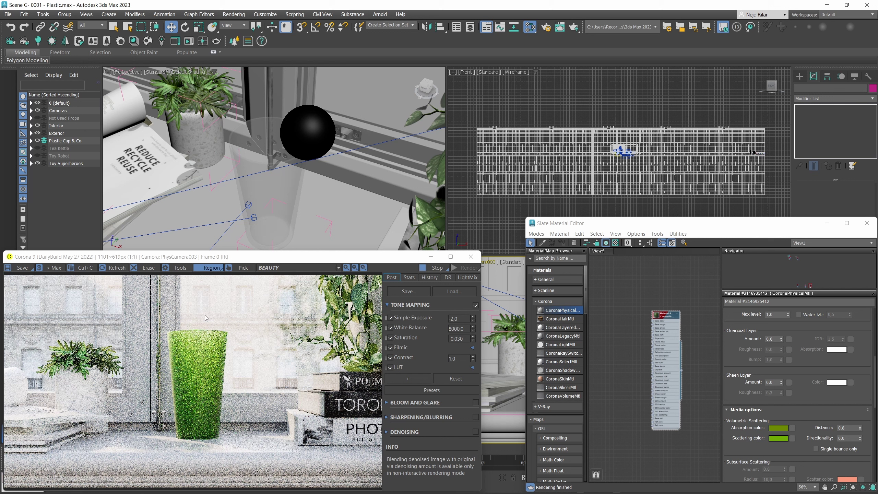
{"action": "left_click_drag", "start_coordinate": [159, 315], "coordinate": [239, 451]}
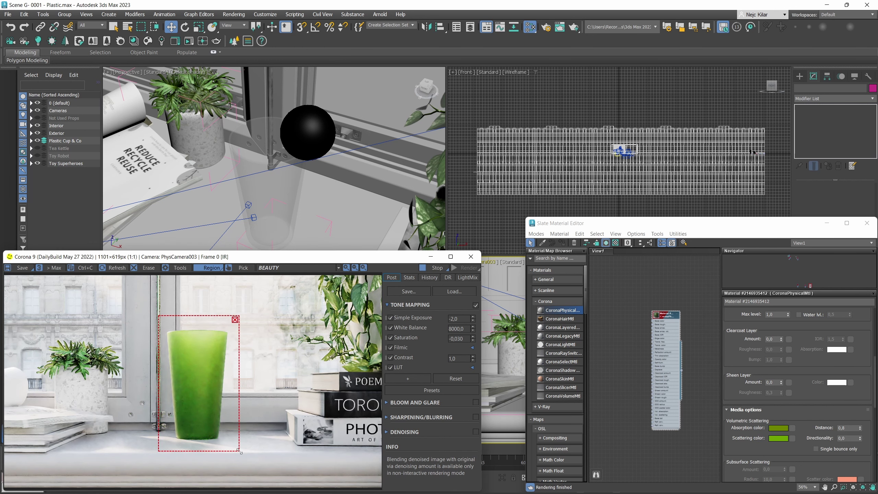
Select CoronaLight002, the black sphere light behind the cup, in the perspective viewport.
{"action": "left_click", "coordinate": [317, 128]}
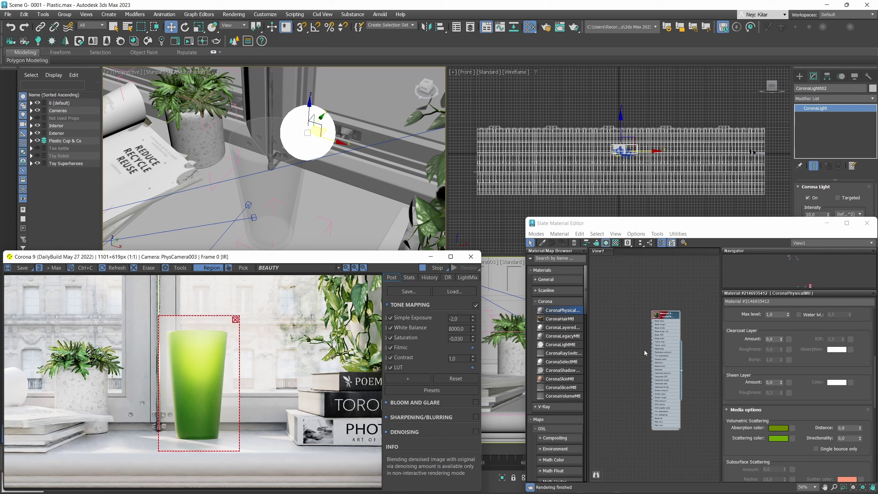
Set the cup's Clearcoat Layer amount to 0,7 and raise its roughness toward 0,05.
{"action": "left_click_drag", "start_coordinate": [782, 341], "coordinate": [782, 329]}
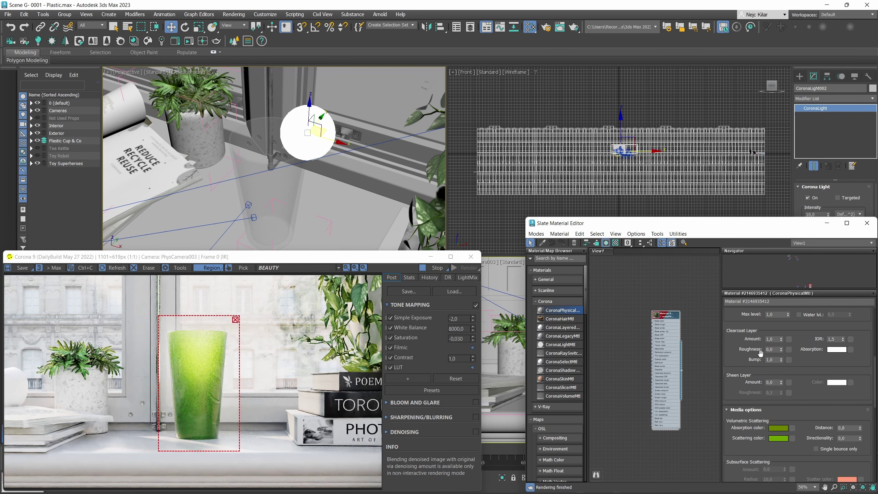
{"action": "double_click", "coordinate": [771, 339]}
{"action": "type", "text": "0,7"}
{"action": "key", "text": "Return"}
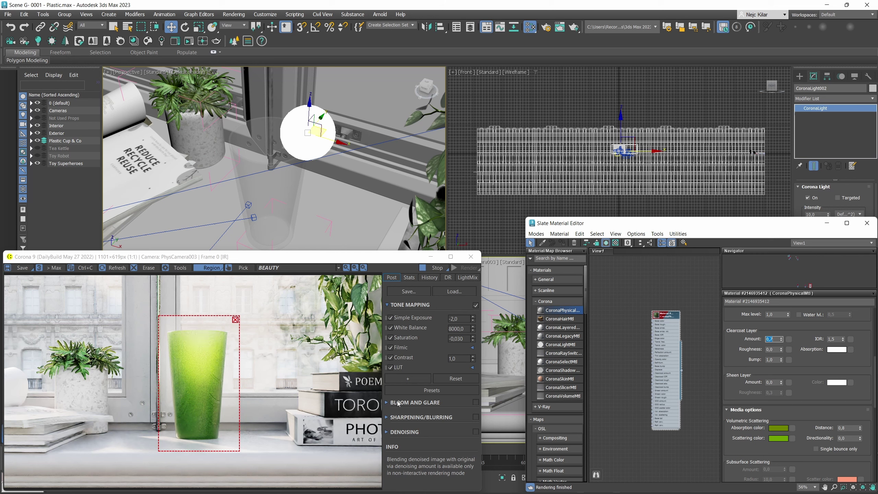
{"action": "left_click", "coordinate": [781, 347]}
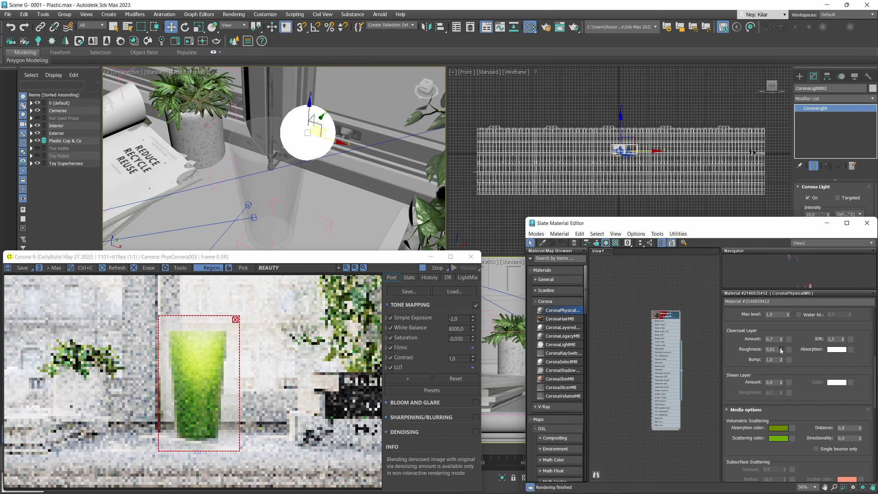